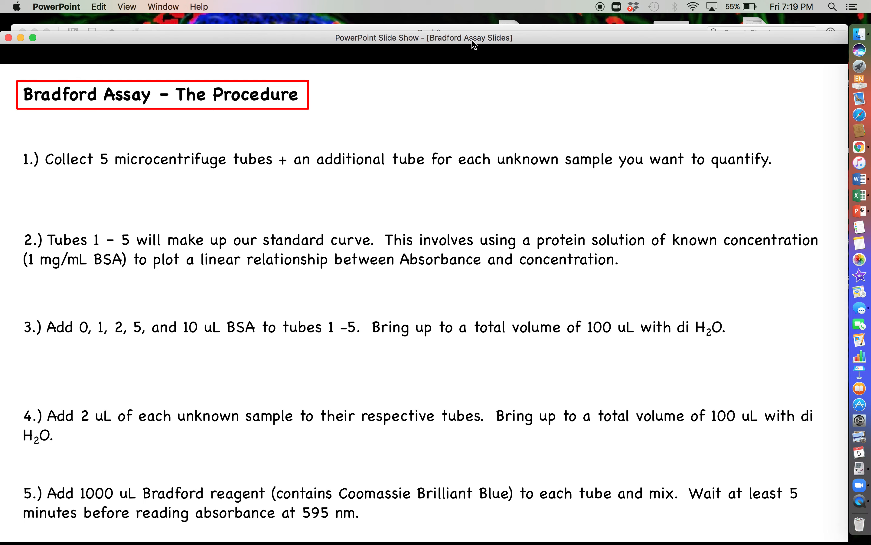
- Advance the slide show to the Bradford Assay calculations slide and reveal its notes on plotting and BSA concentration
key(Right)
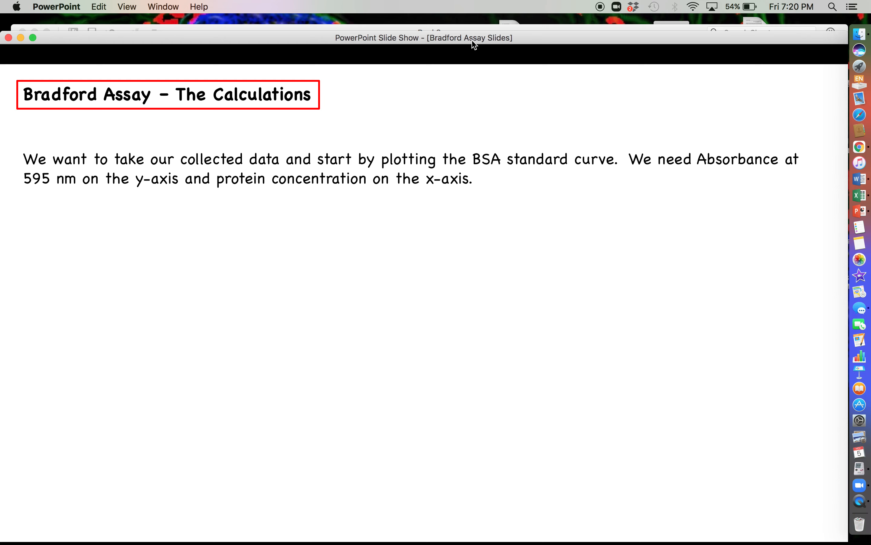
key(Right)
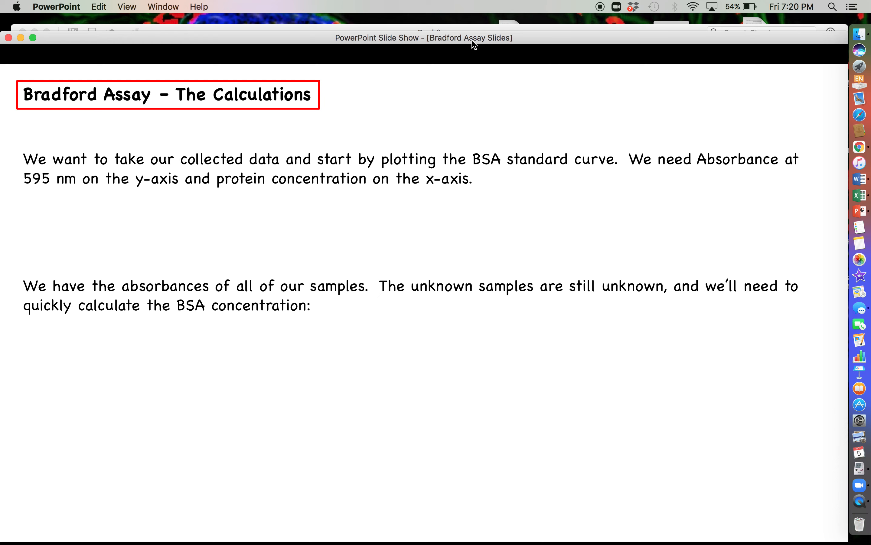
key(Right)
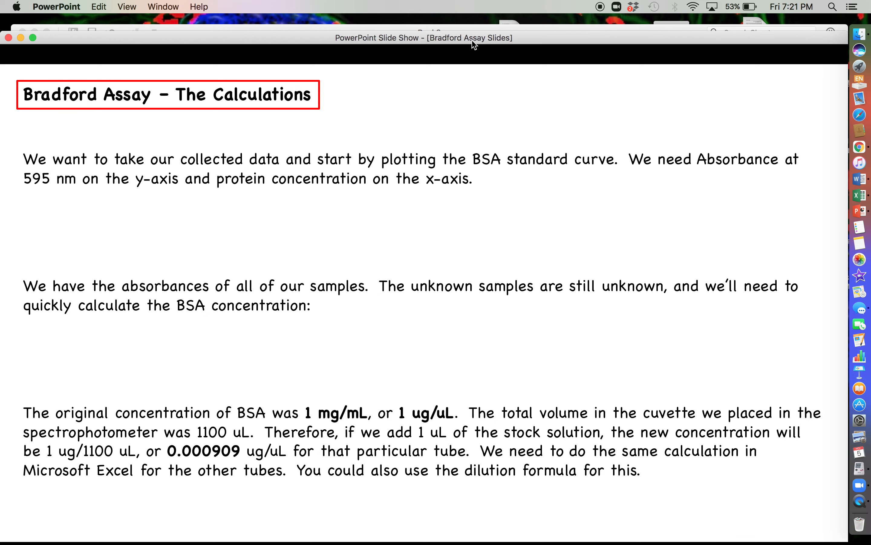
- Switch to the Book2 workbook in Excel and examine the tube numbers and reagent volumes in the assay table
key(ctrl+Up)
click(166, 311)
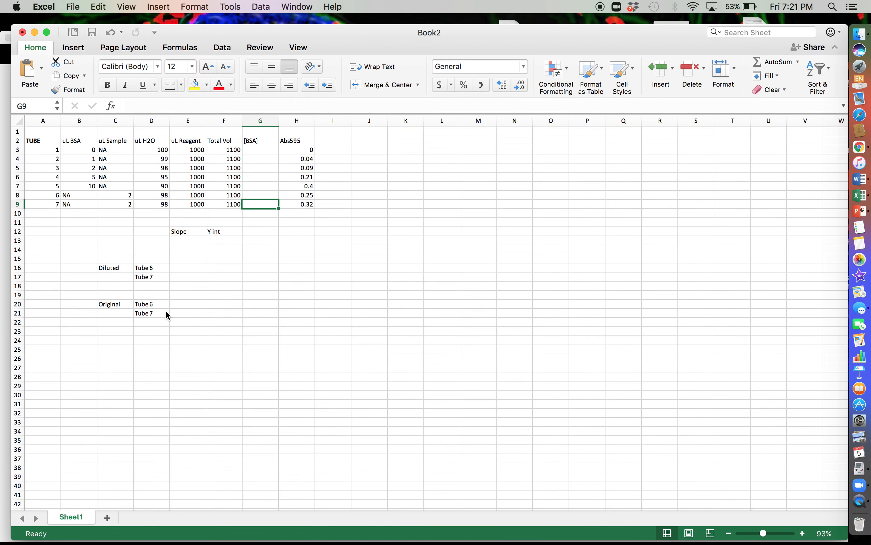
scroll(243, 351, up, 5)
scroll(241, 351, left, 3)
scroll(234, 365, up, 2)
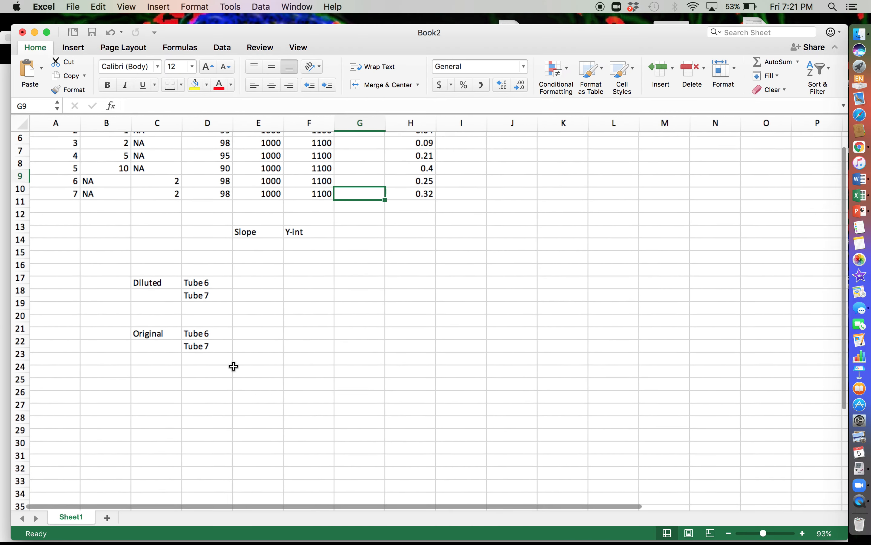
scroll(233, 366, up, 3)
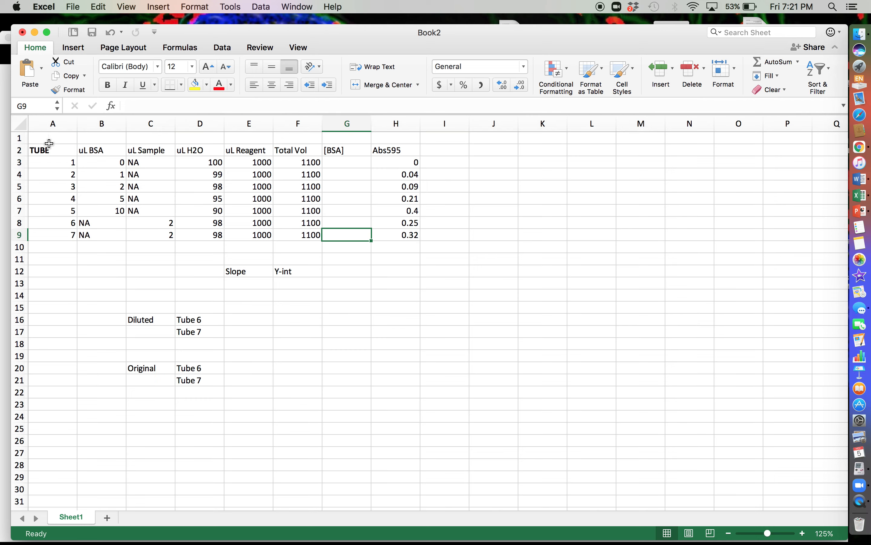
click(60, 161)
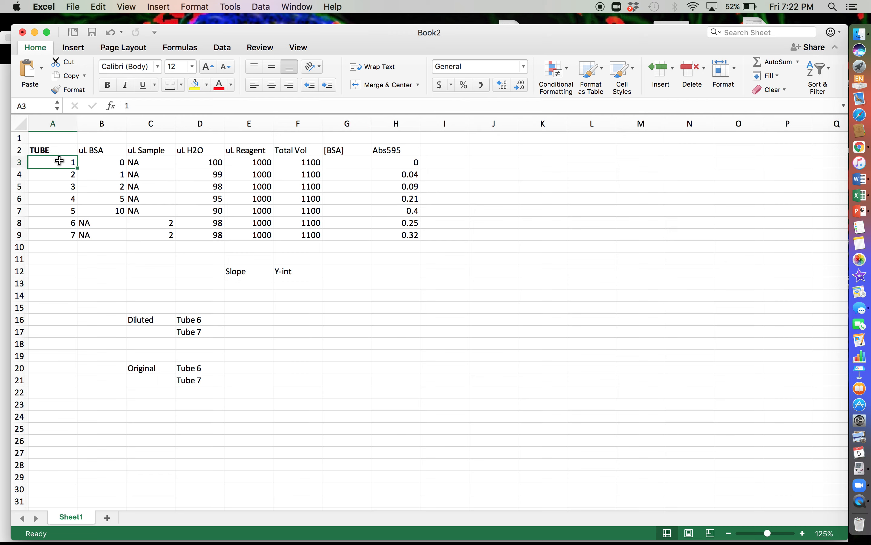
click(67, 175)
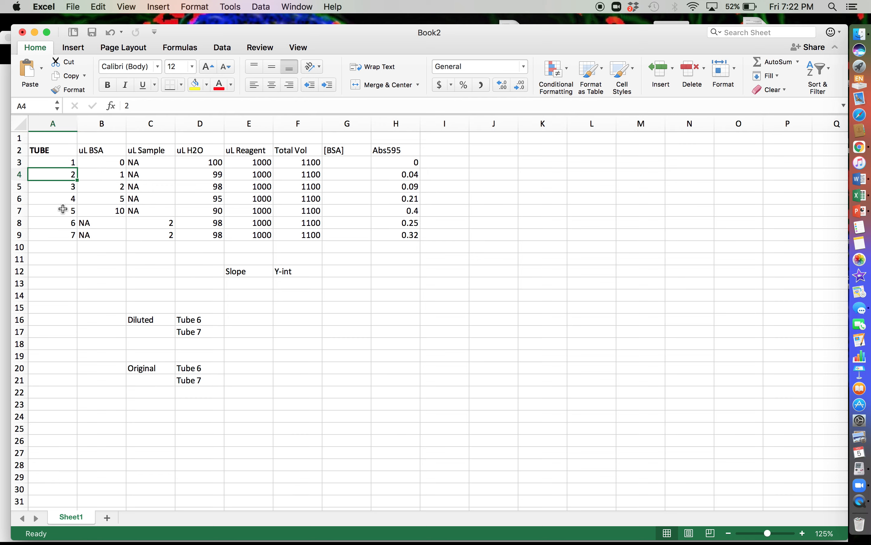
click(115, 164)
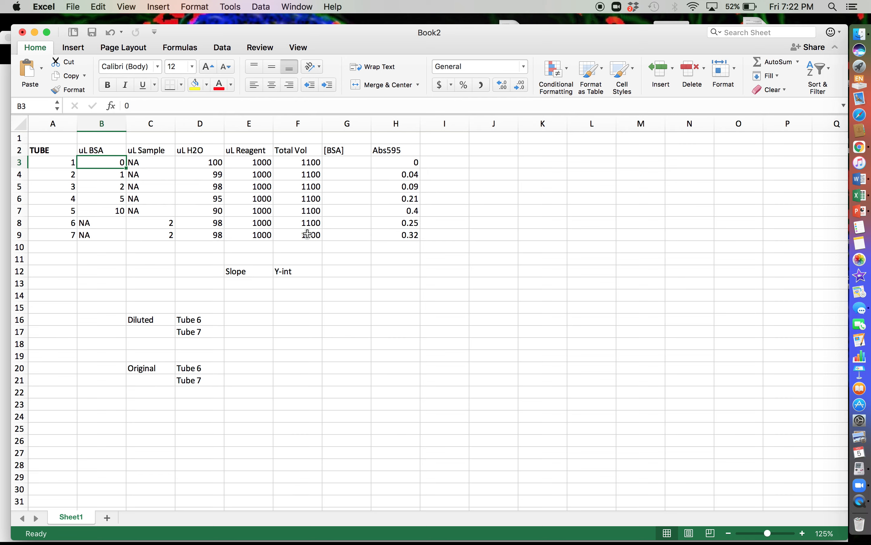
key(XF86AudioRaiseVolume)
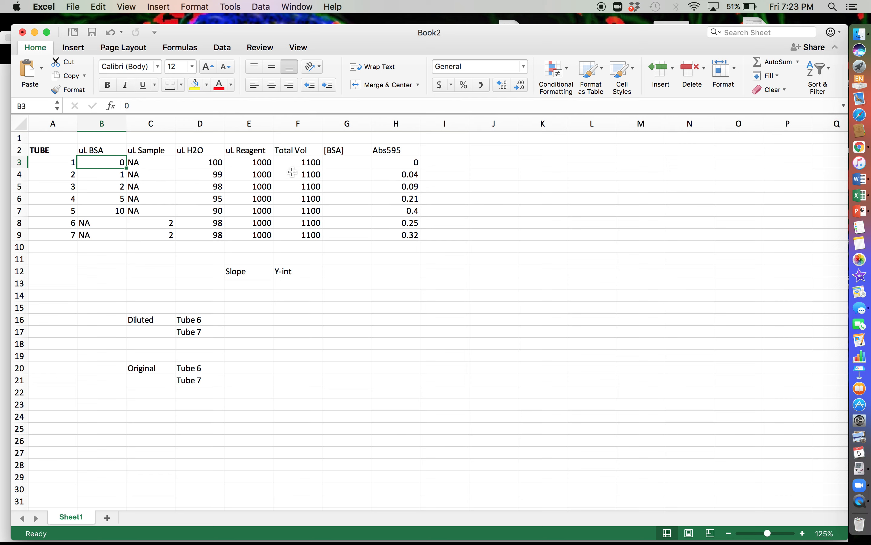
- Calculate tube 1's BSA concentration in G3 with the formula =B3/F3
click(353, 163)
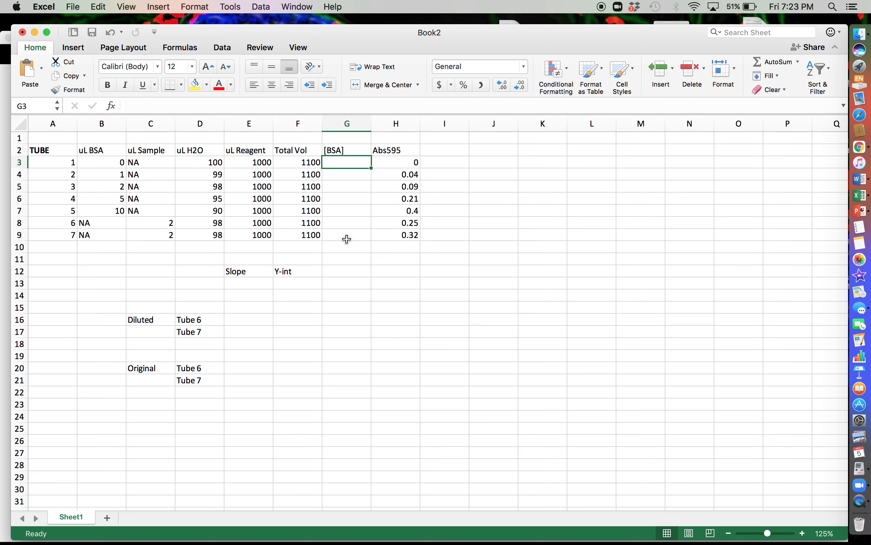
text(=)
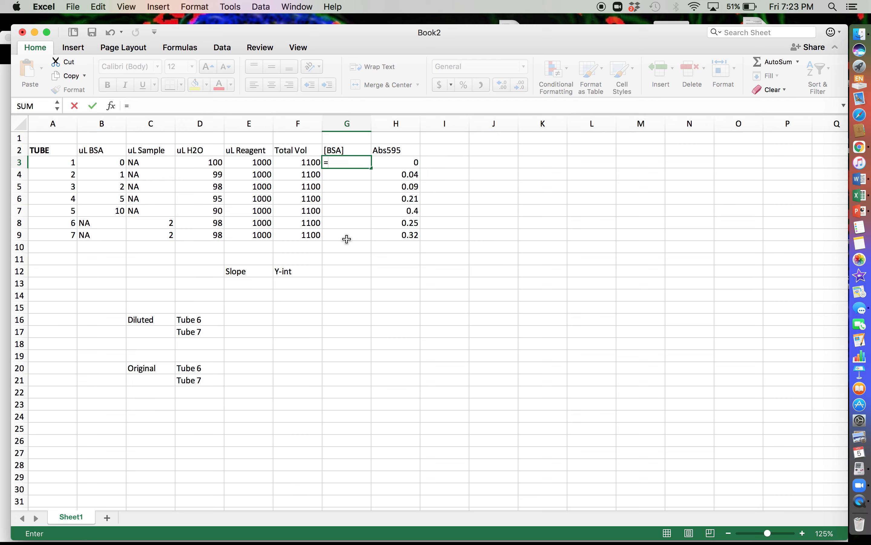
click(119, 162)
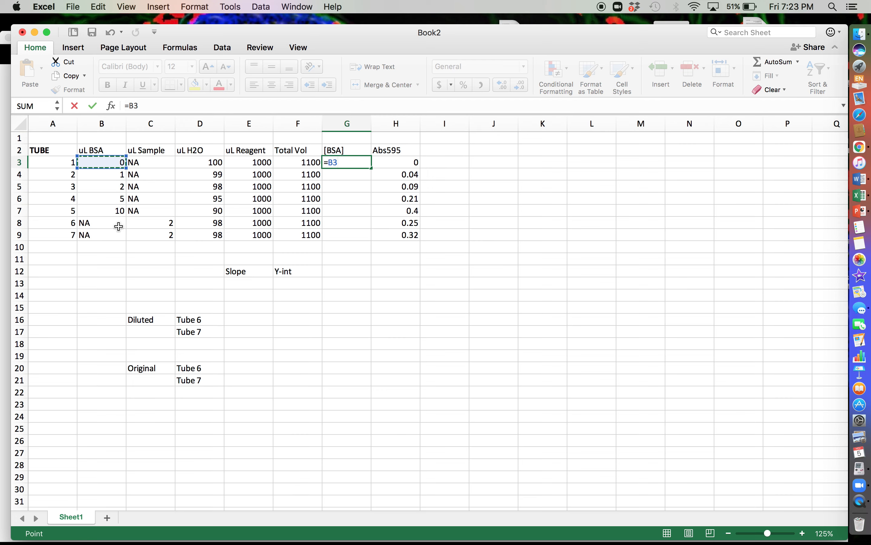
text(/)
click(304, 163)
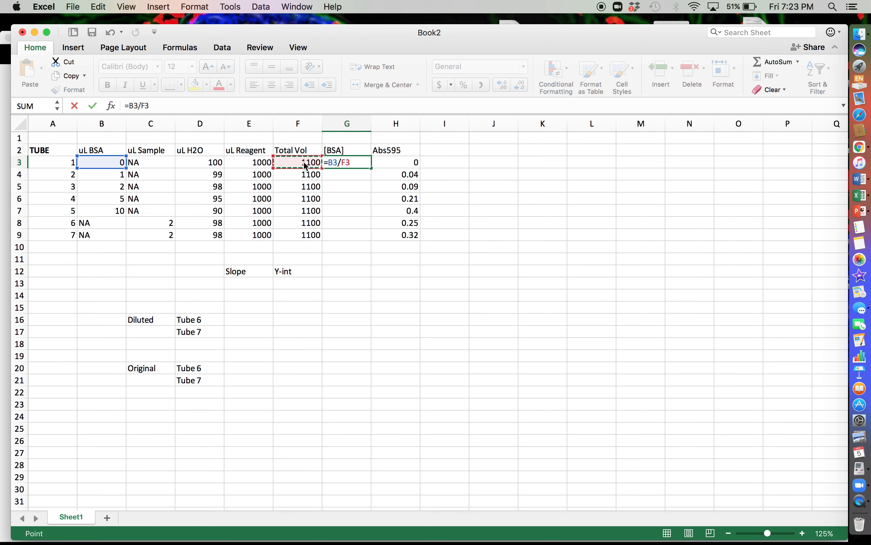
key(Return)
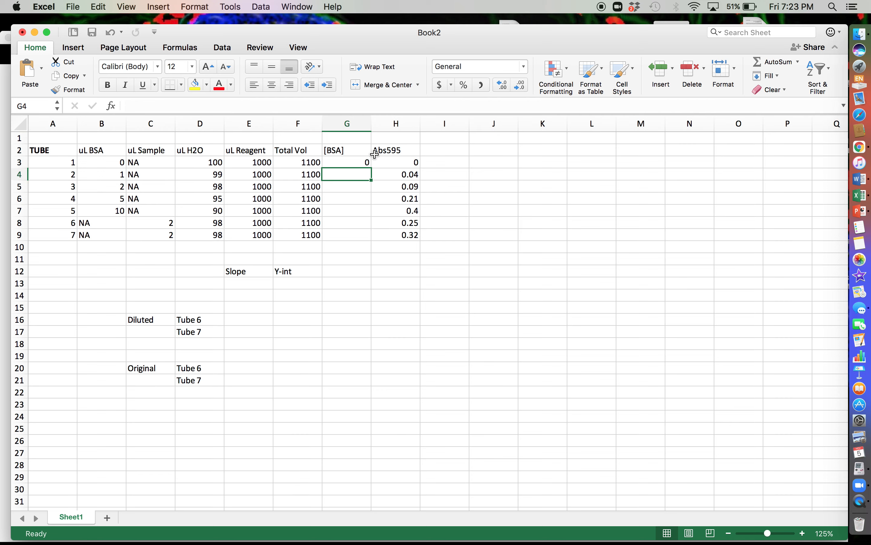
- Fill the BSA concentration formula from G3 down to G7 for tubes 2 to 5
click(362, 163)
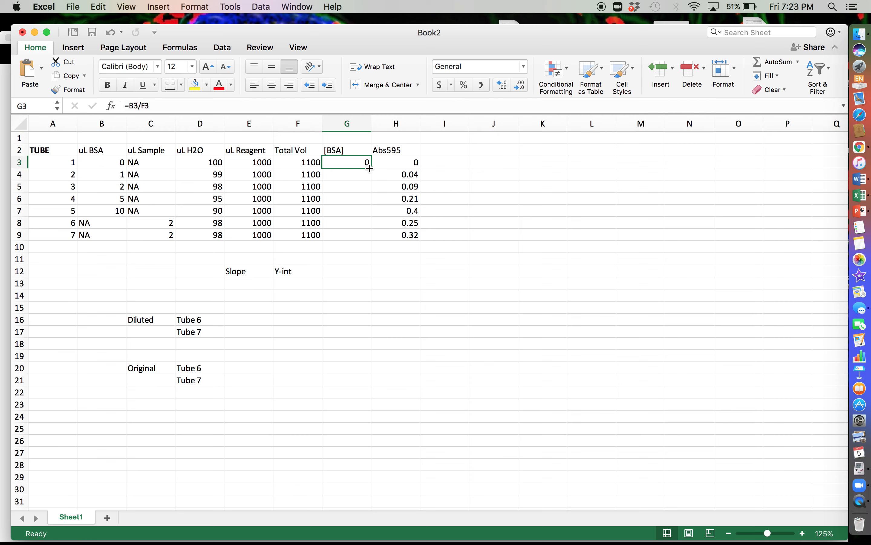
drag(371, 171, 370, 215)
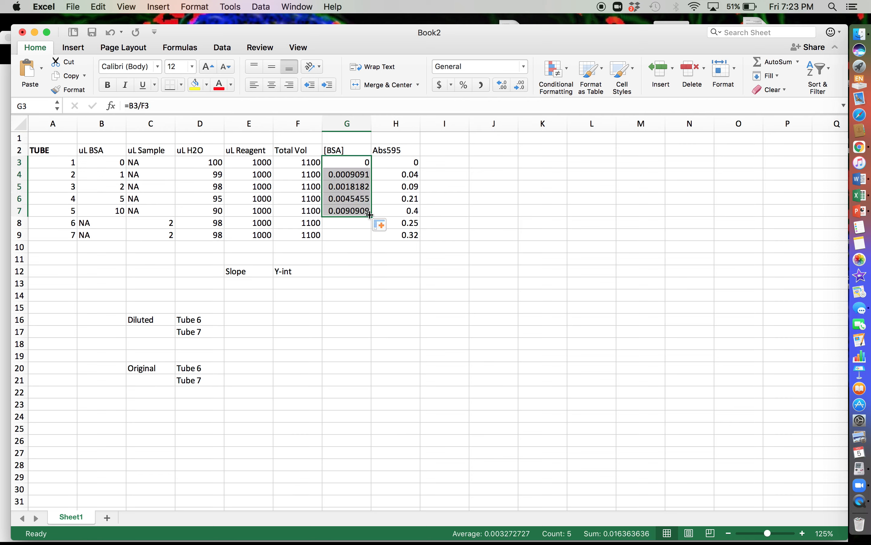
click(350, 176)
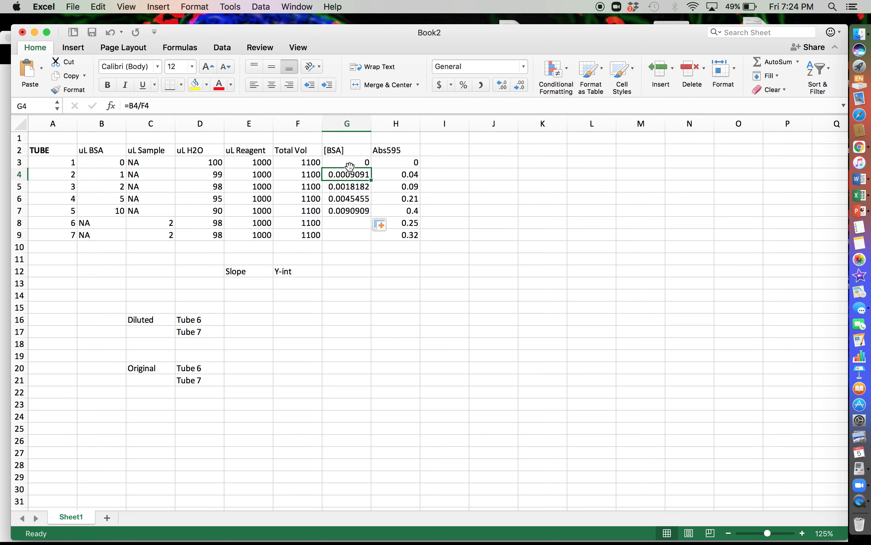
- Insert a markers-only scatter chart of G3:H7 and enlarge it below the table to cover about G10 to P31
drag(344, 162, 396, 211)
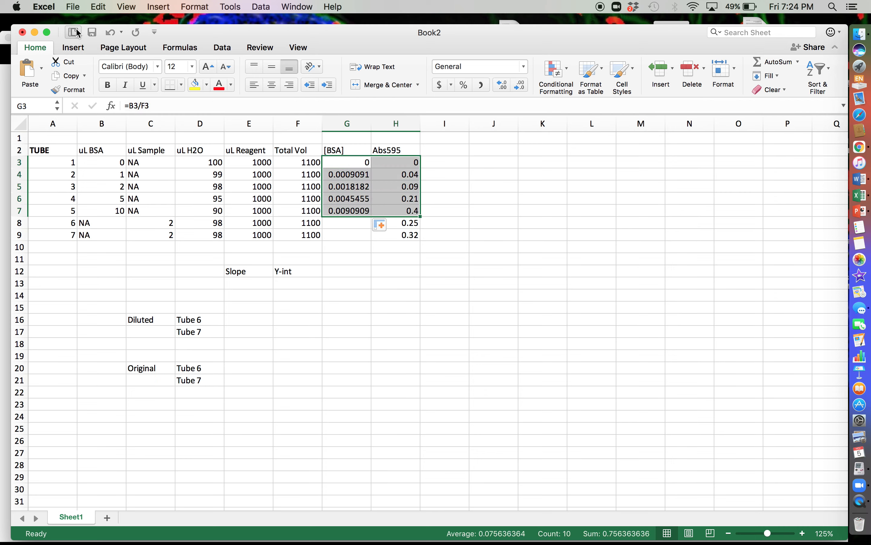
click(70, 46)
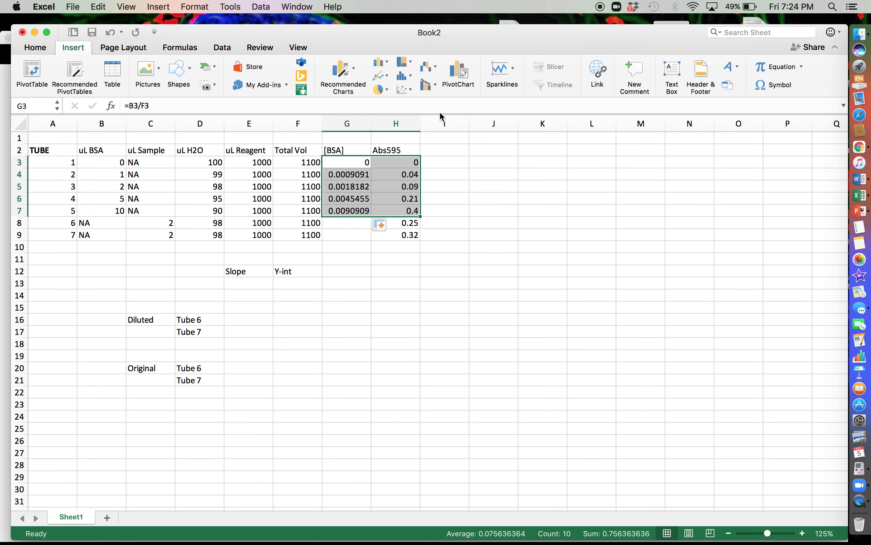
click(407, 90)
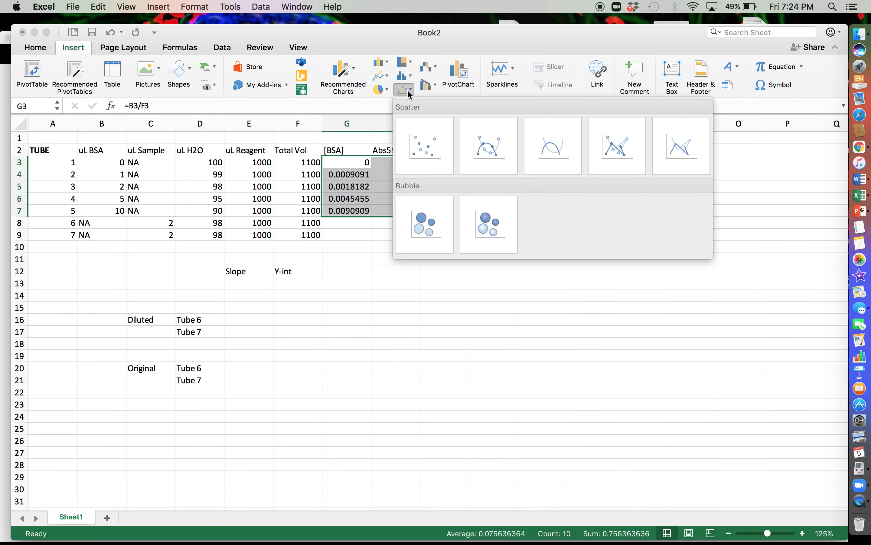
click(421, 152)
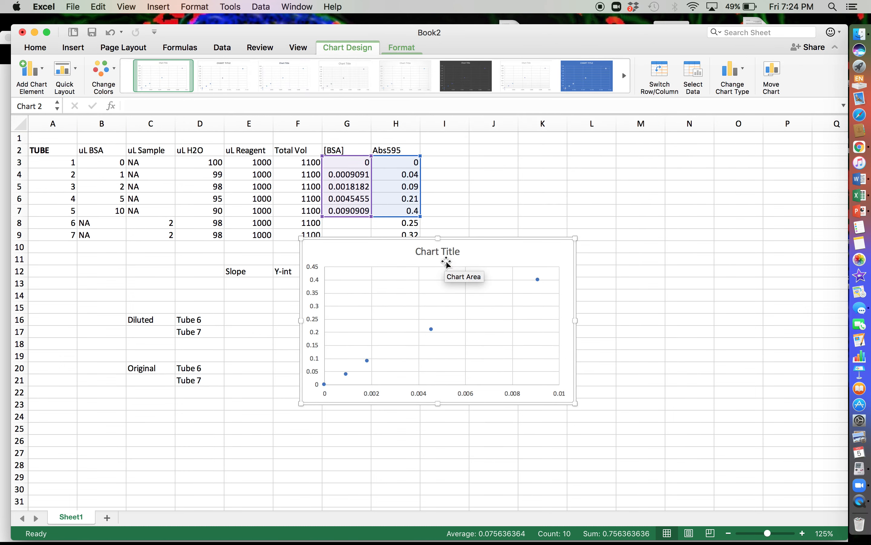
drag(469, 242, 506, 253)
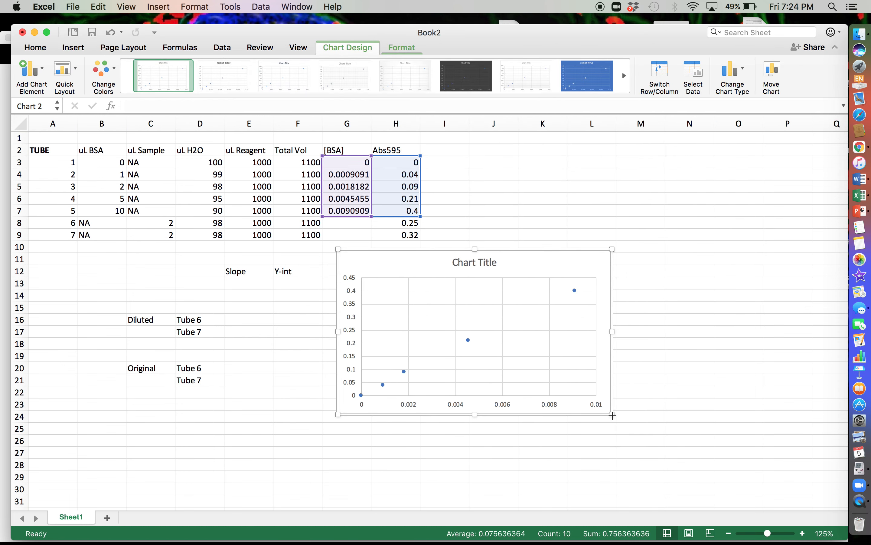
drag(613, 415, 778, 502)
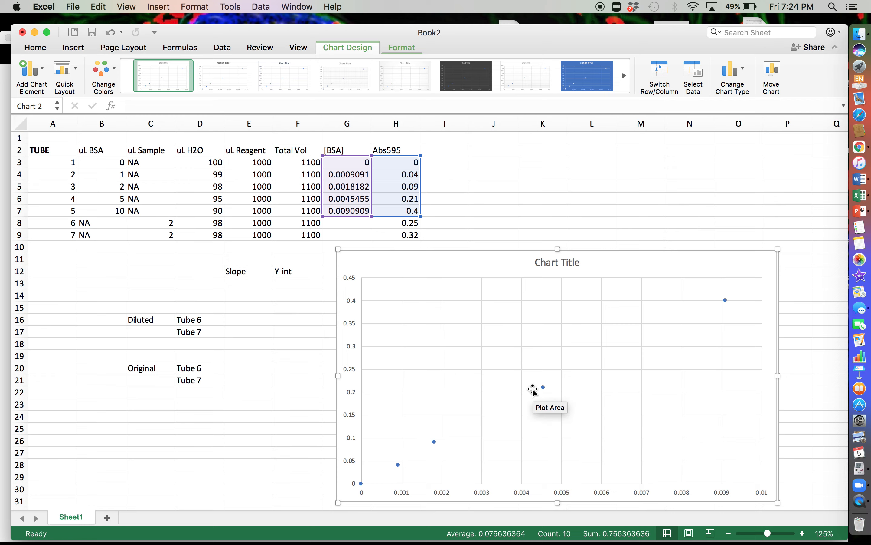
- Add a linear trendline to the chart's data points, displaying its equation and R-squared value
mouse_move(543, 389)
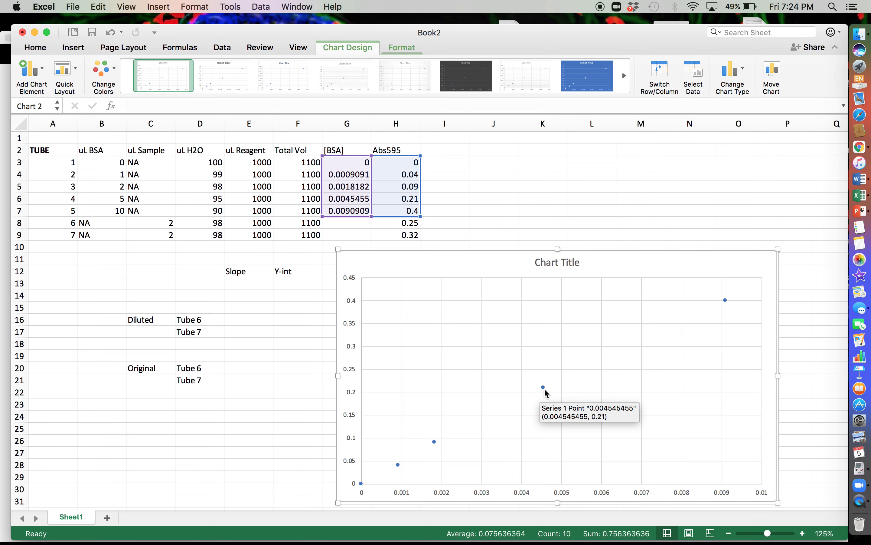
click(544, 388)
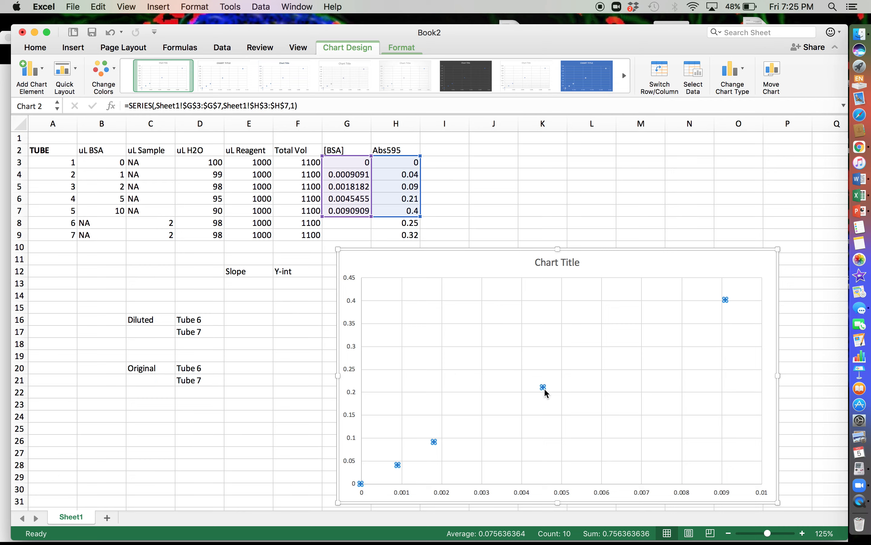
right_click(545, 388)
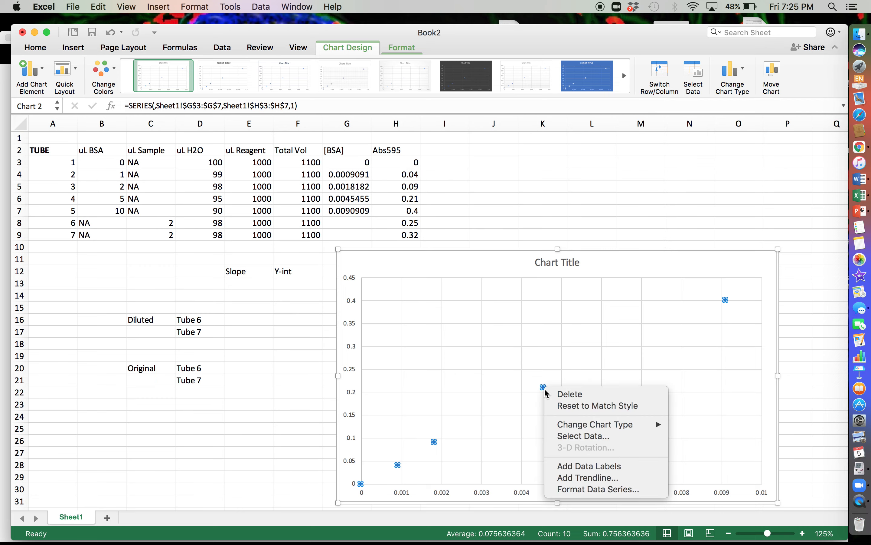
click(574, 478)
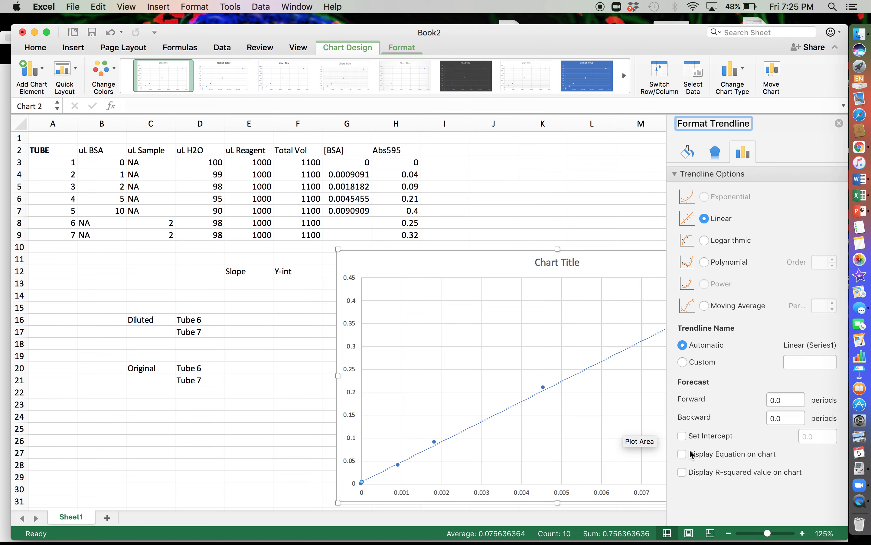
click(682, 454)
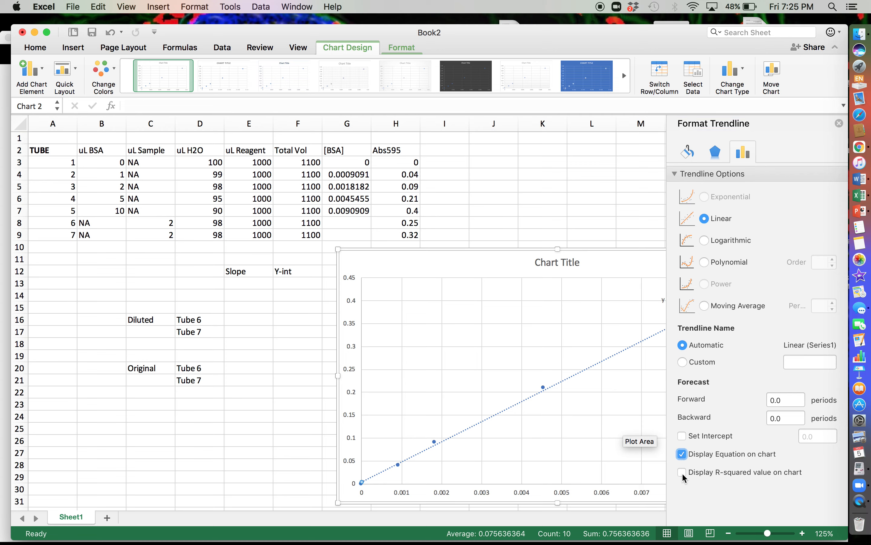
click(682, 472)
click(839, 123)
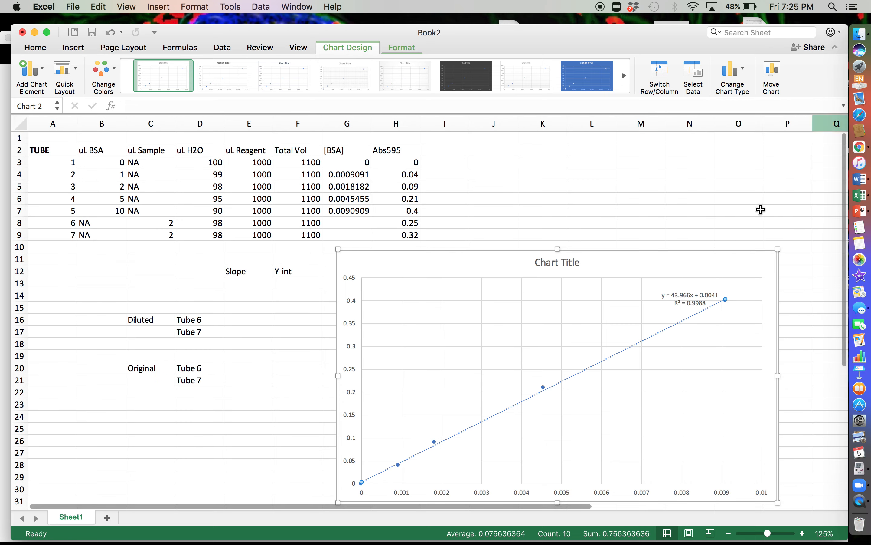
- Move the trendline equation label to the upper middle of the plot and set its font size to 14
click(695, 307)
drag(684, 309, 572, 307)
click(554, 299)
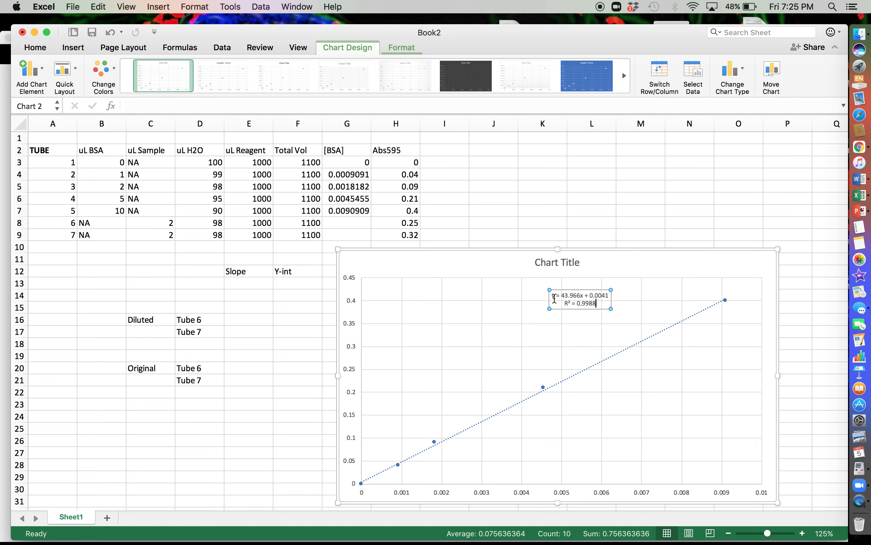
key(super+a)
click(35, 48)
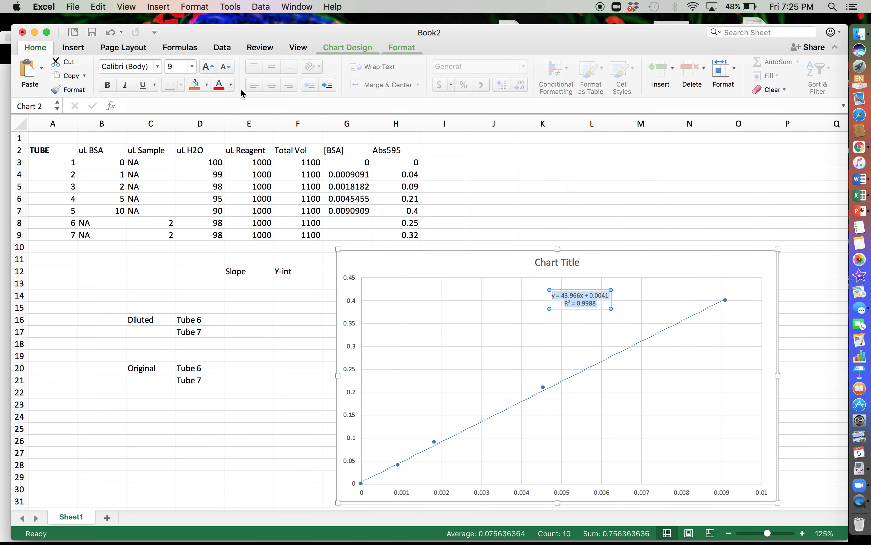
click(192, 66)
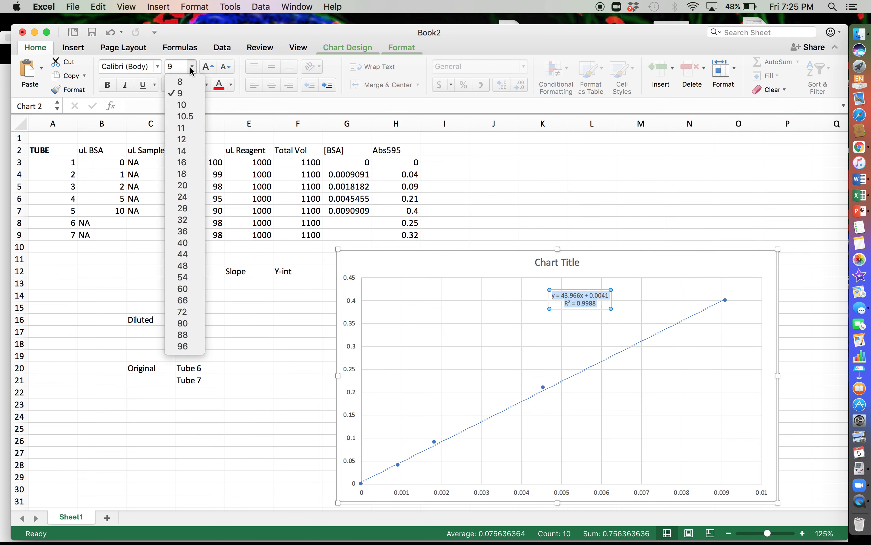
click(194, 151)
click(656, 373)
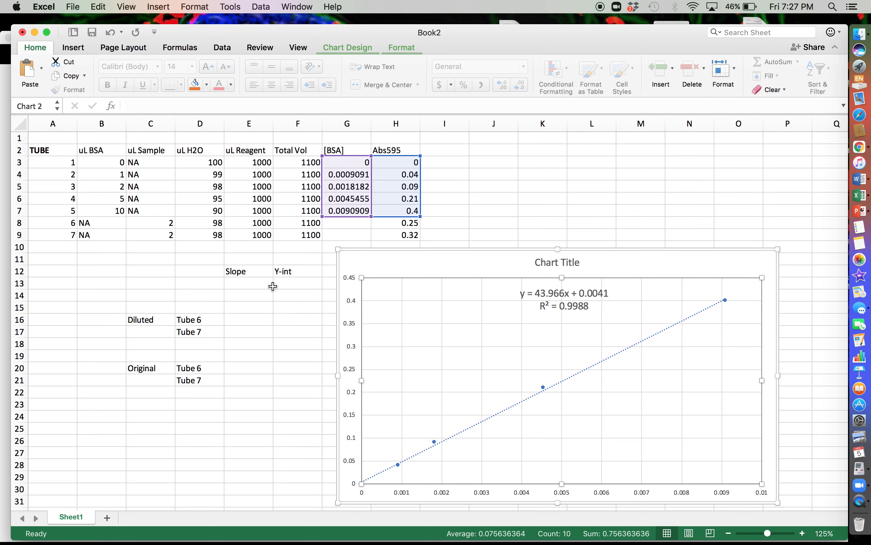
- Enter the trendline's slope 43.966 in E13 and y-intercept 0.0041 in F13, and shift the chart about half a column to the right
click(237, 285)
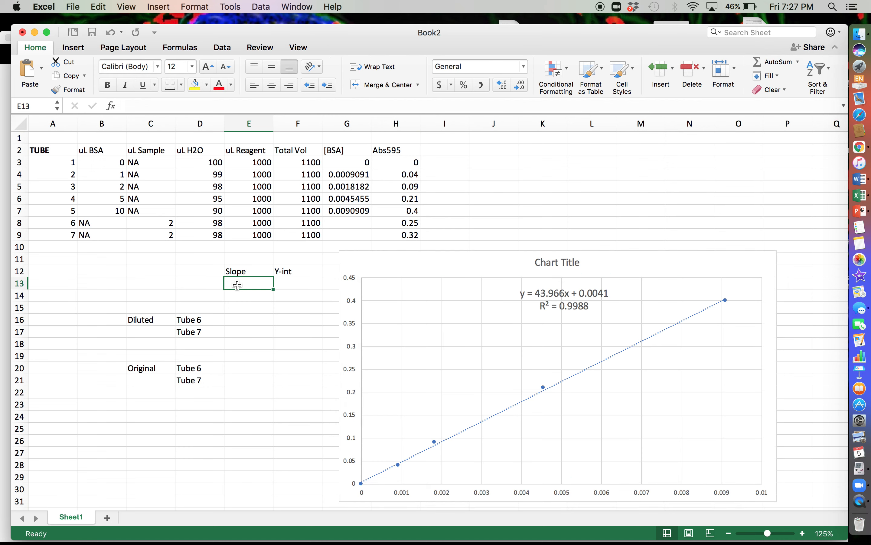
text(43.966)
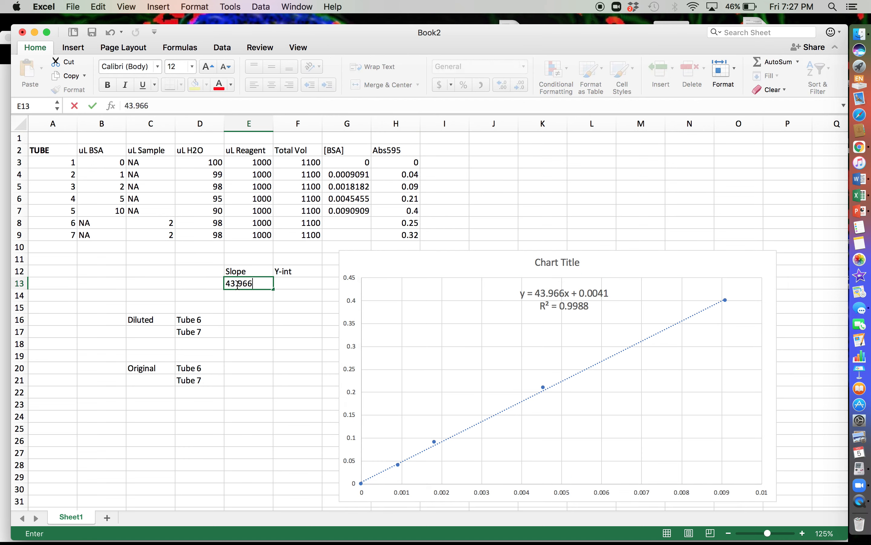
click(283, 284)
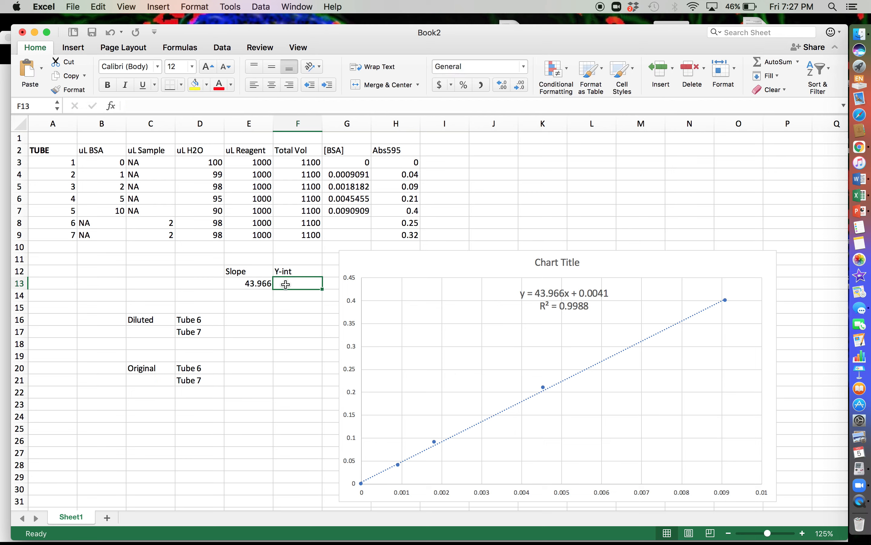
text(0.)
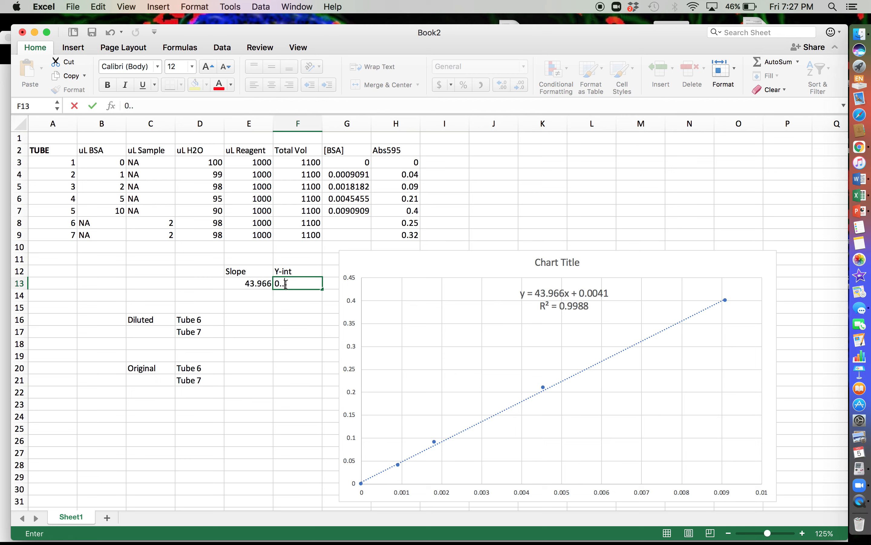
key(BackSpace)
key(BackSpace)
text(.0041)
key(Return)
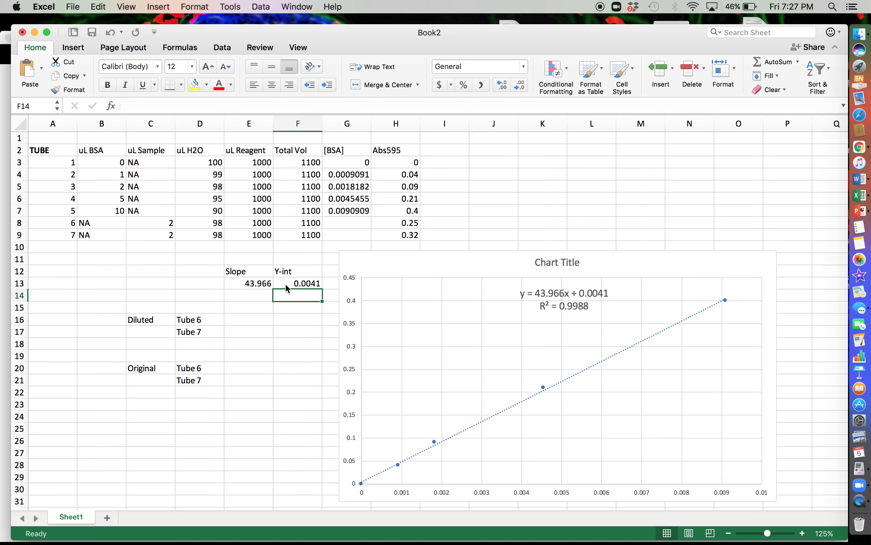
drag(463, 249, 490, 252)
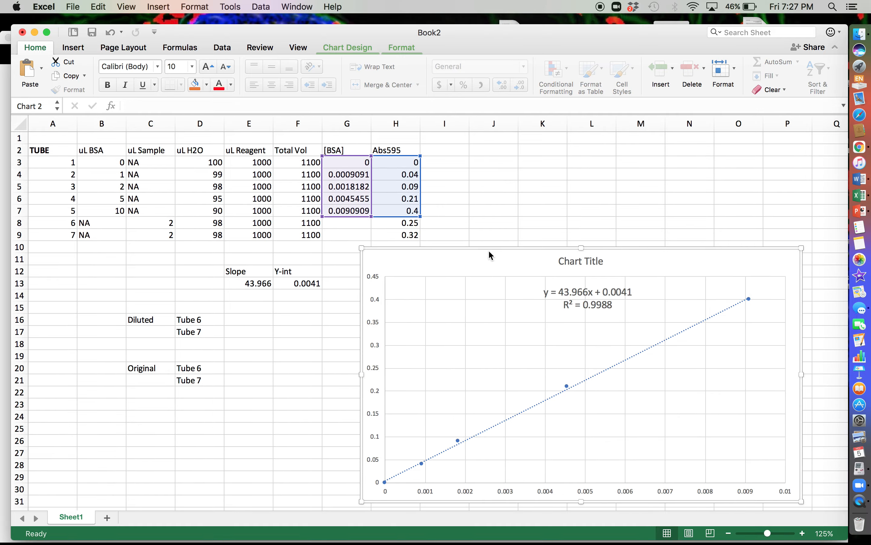
- Check the BSA concentration explanation in the PowerPoint slide show, and return to the Book2 workbook in Excel to compare the [BSA] column
key(ctrl+Up)
click(529, 236)
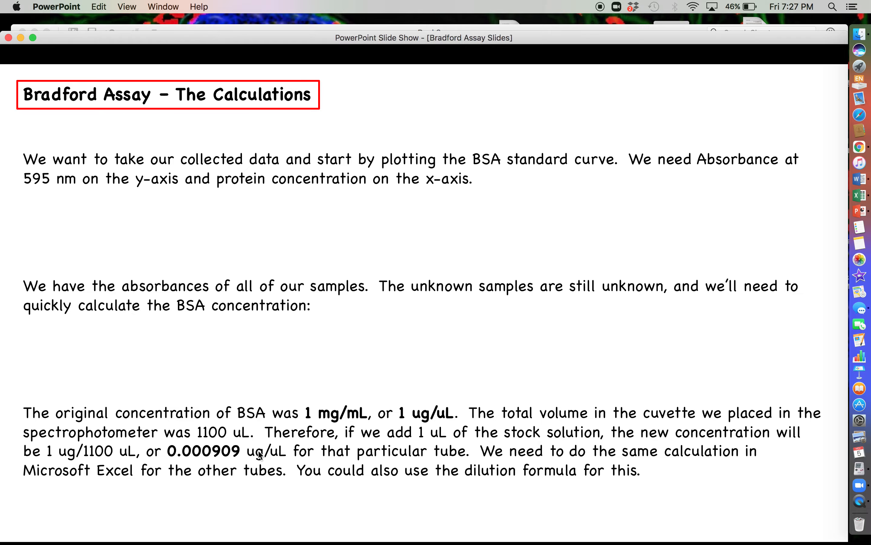
key(ctrl+Up)
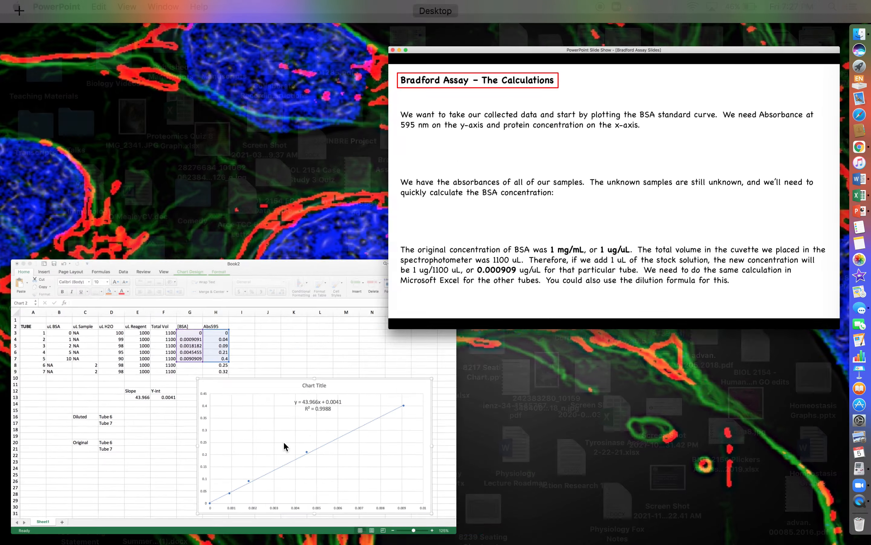
click(263, 434)
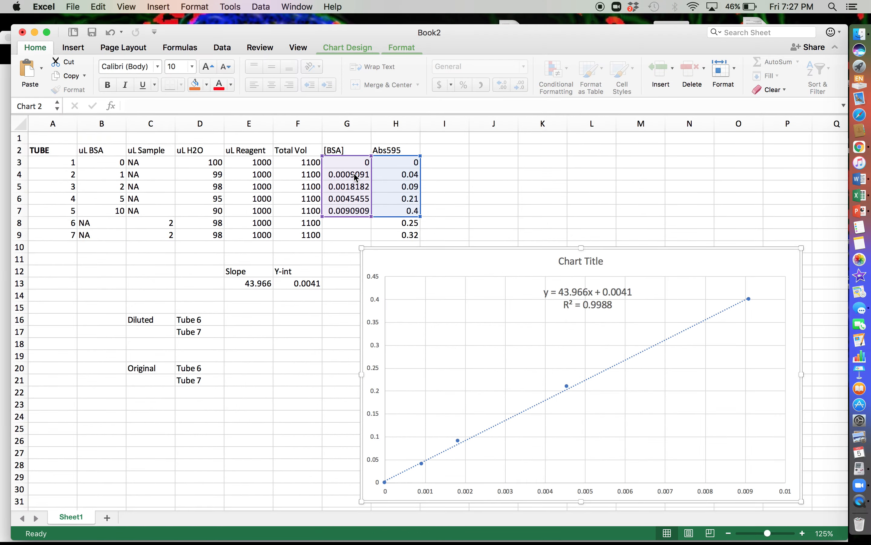
- Switch to the PowerPoint slide show and advance through the r² linearity requirement and the y = mx + b definitions
key(ctrl+Up)
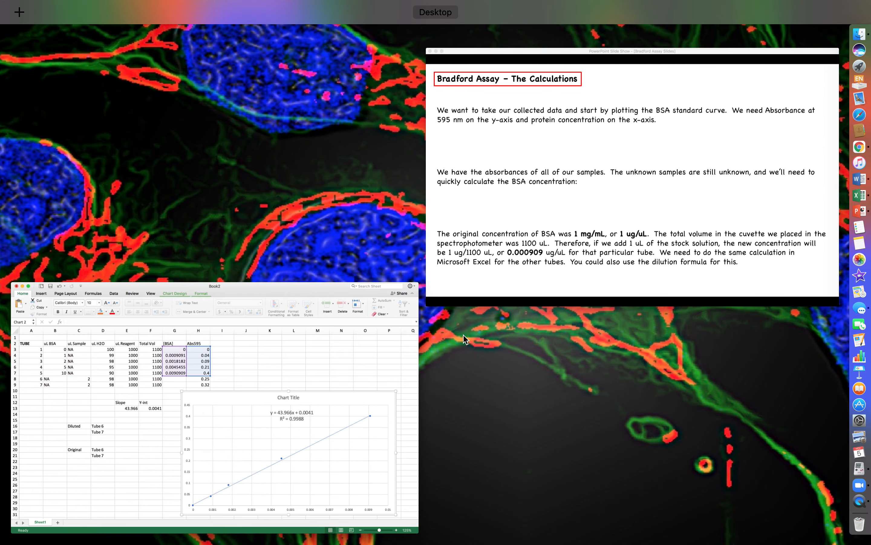
click(514, 207)
key(Right)
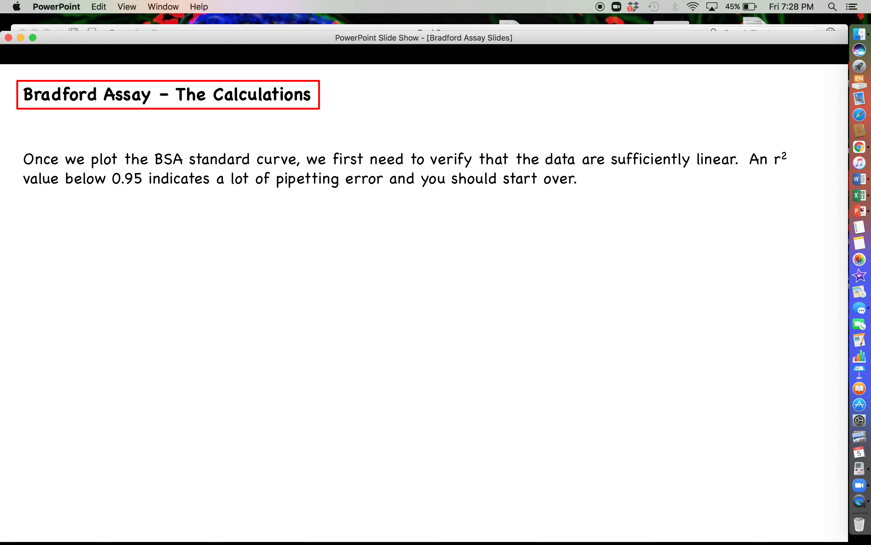
key(Right)
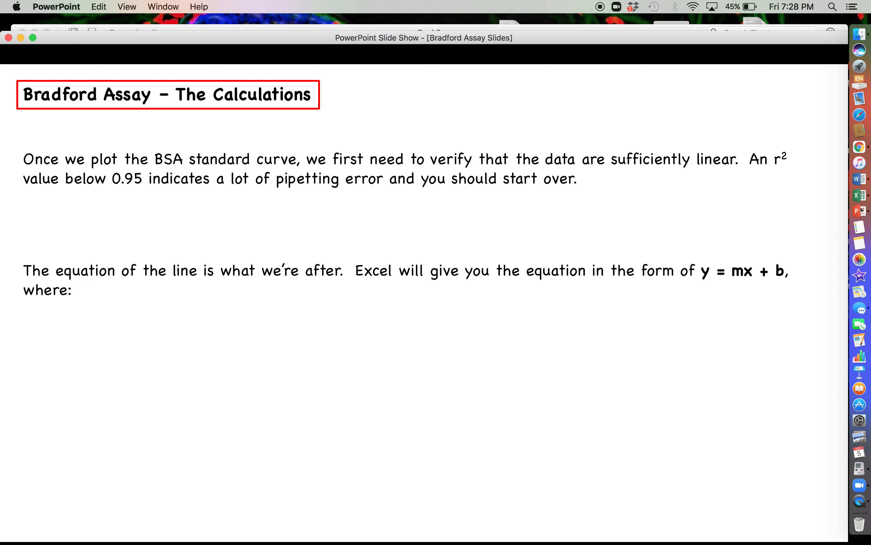
key(Right)
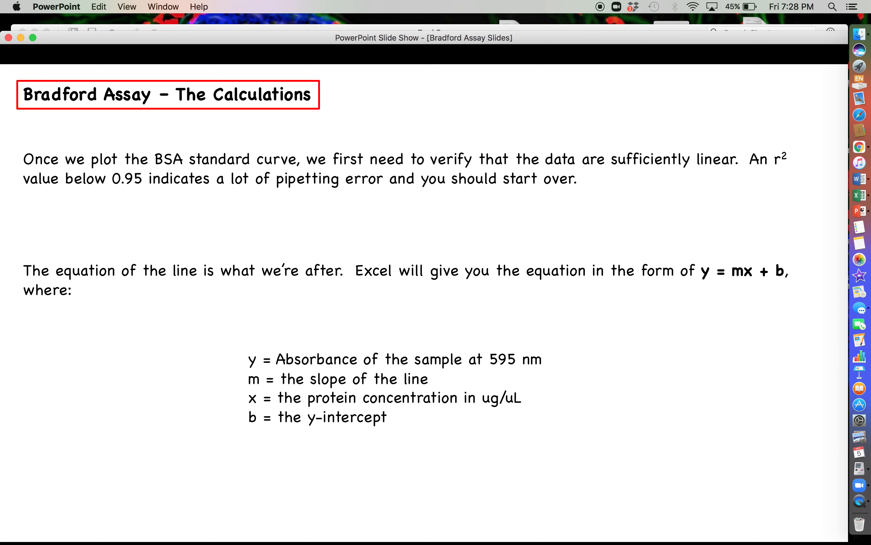